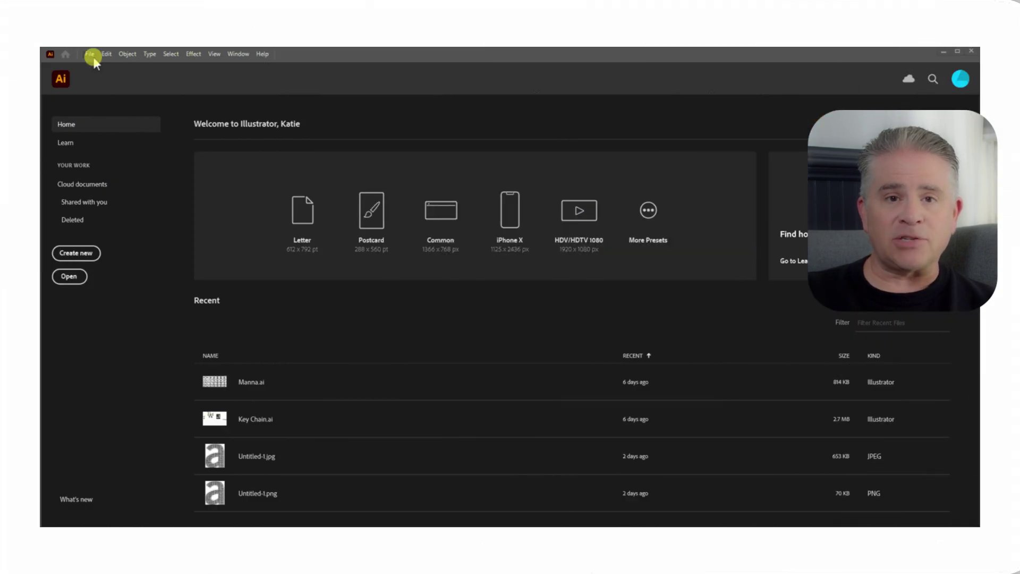
- Make the new document 24 × 12 inches, in RGB Color, with High raster effects
left_click(90, 53)
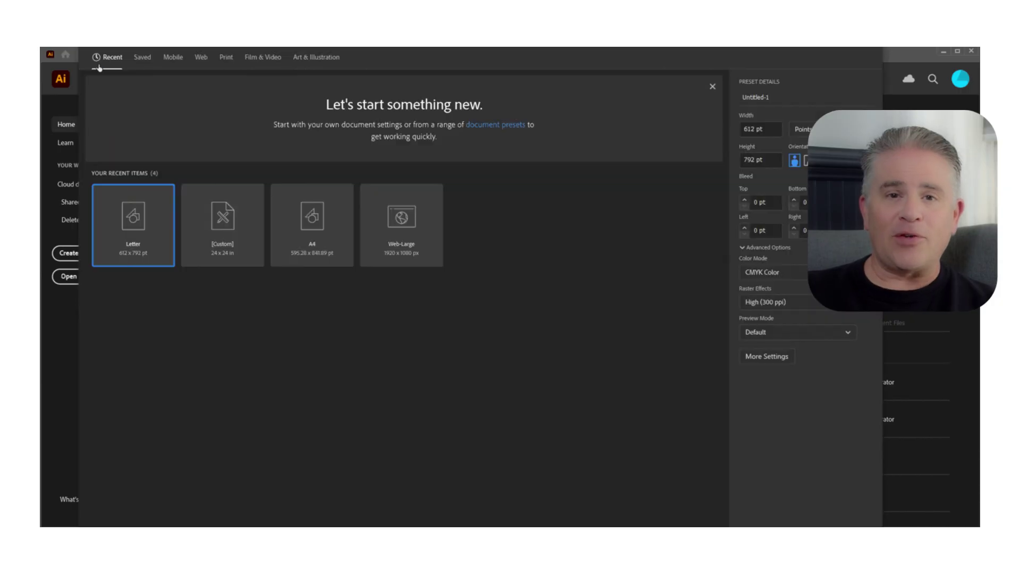
left_click(801, 128)
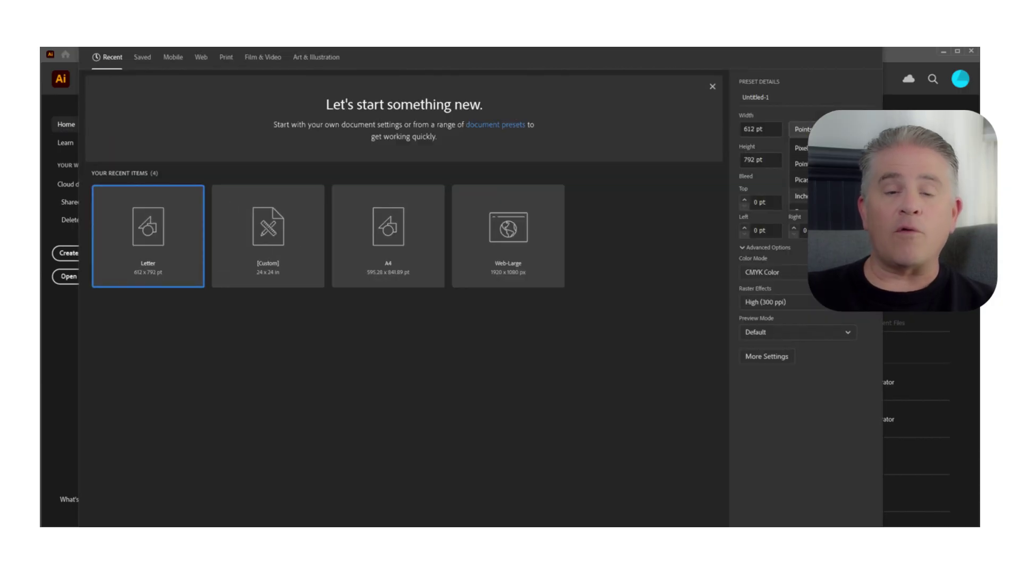
left_click(789, 164)
double_click(749, 128)
type("24in")
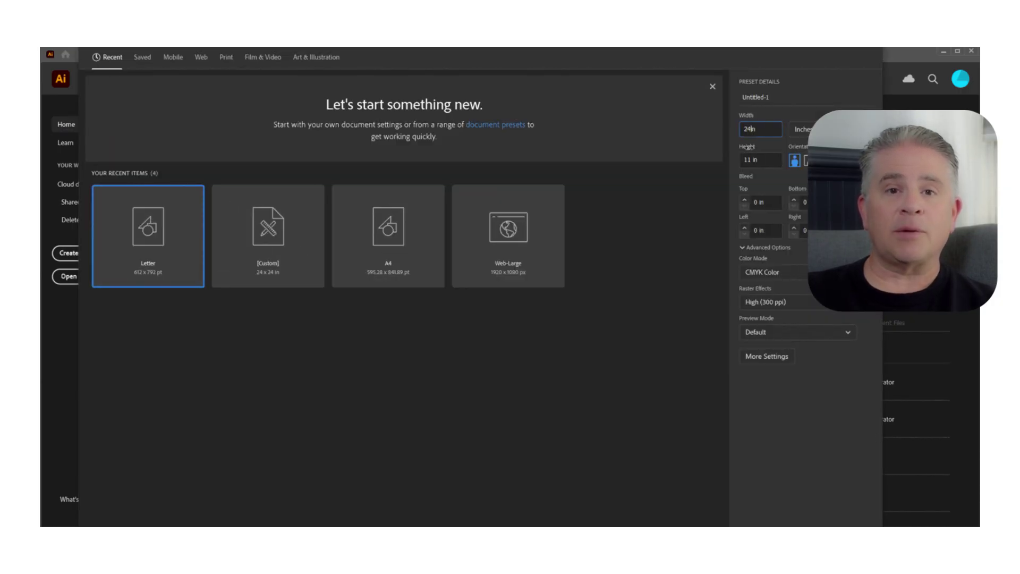
double_click(749, 160)
type("12")
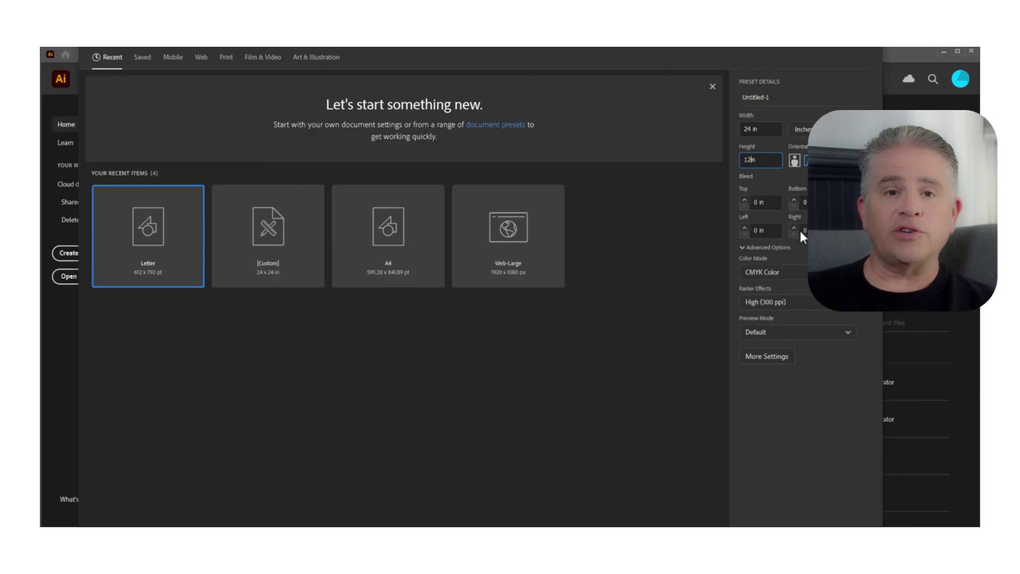
left_click(794, 272)
left_click(770, 287)
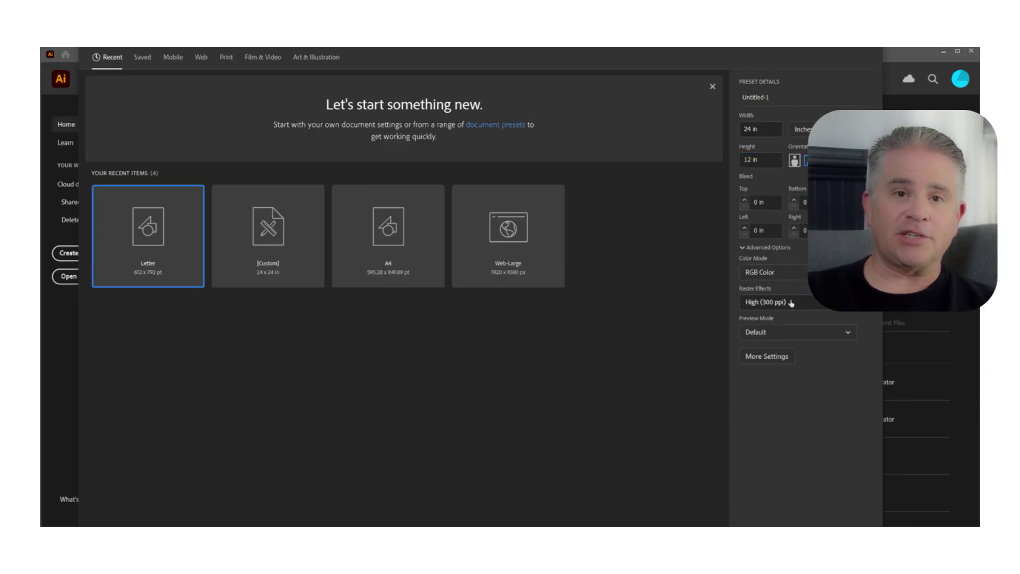
left_click(790, 301)
left_click(775, 321)
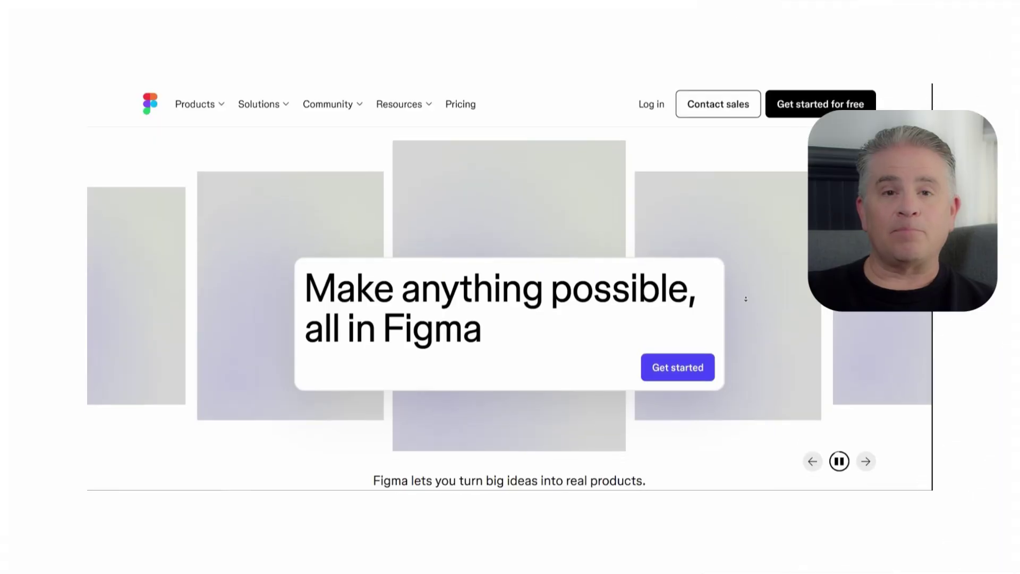
scroll(745, 299, "down", 3)
scroll(746, 303, "down", 3)
scroll(746, 319, "down", 5)
scroll(747, 326, "down", 3)
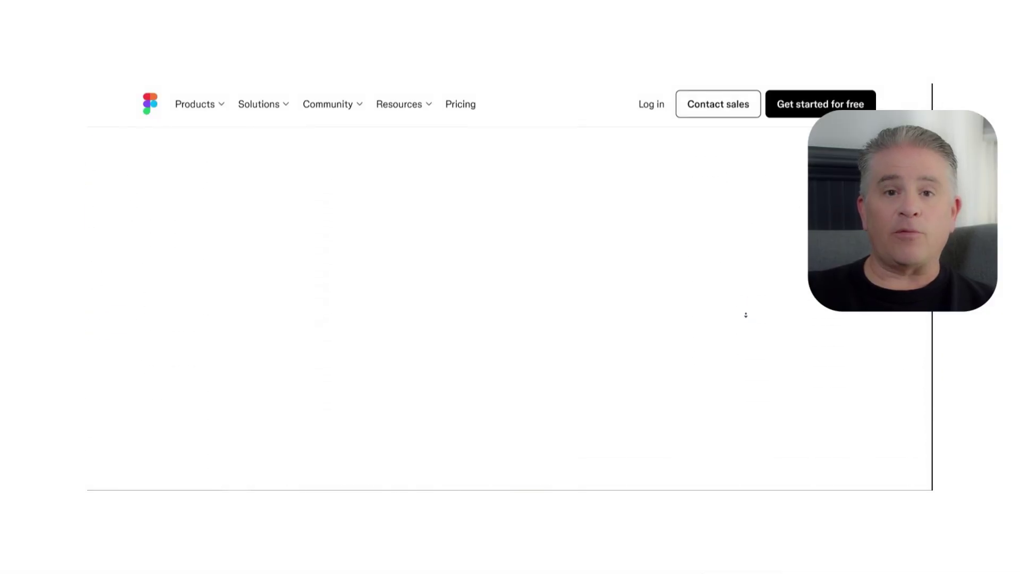
scroll(745, 307, "down", 1)
scroll(747, 298, "down", 1)
scroll(752, 311, "down", 2)
scroll(754, 327, "down", 3)
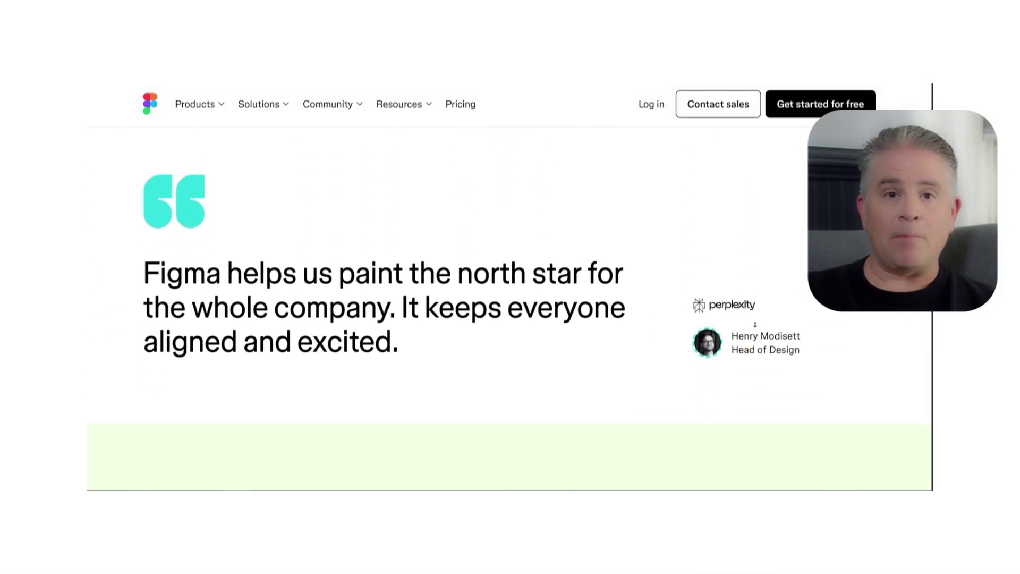
scroll(753, 324, "down", 2)
scroll(755, 324, "down", 2)
scroll(758, 326, "down", 3)
scroll(759, 326, "down", 3)
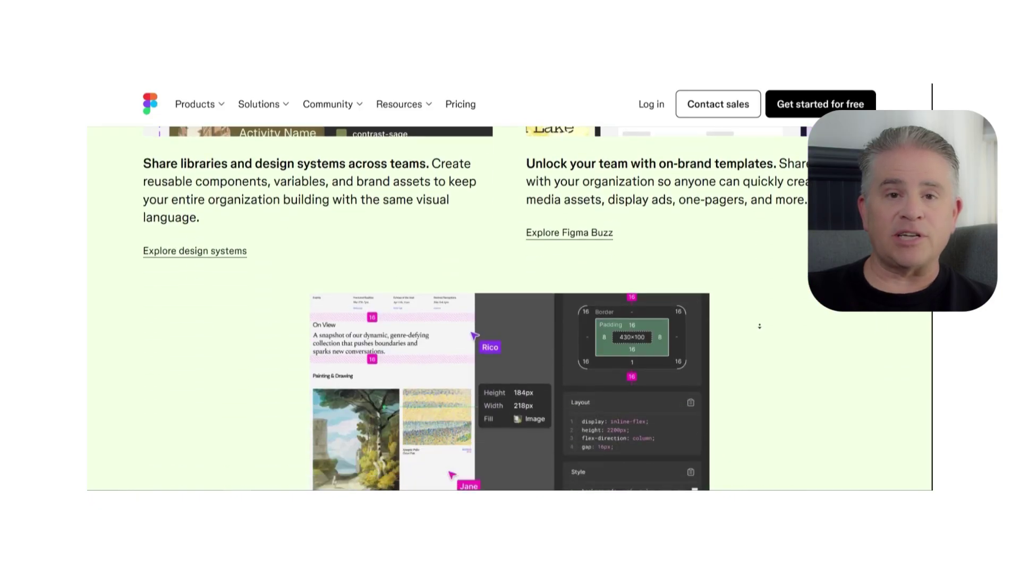
scroll(758, 326, "down", 3)
scroll(759, 324, "down", 3)
scroll(761, 323, "down", 3)
scroll(760, 321, "down", 2)
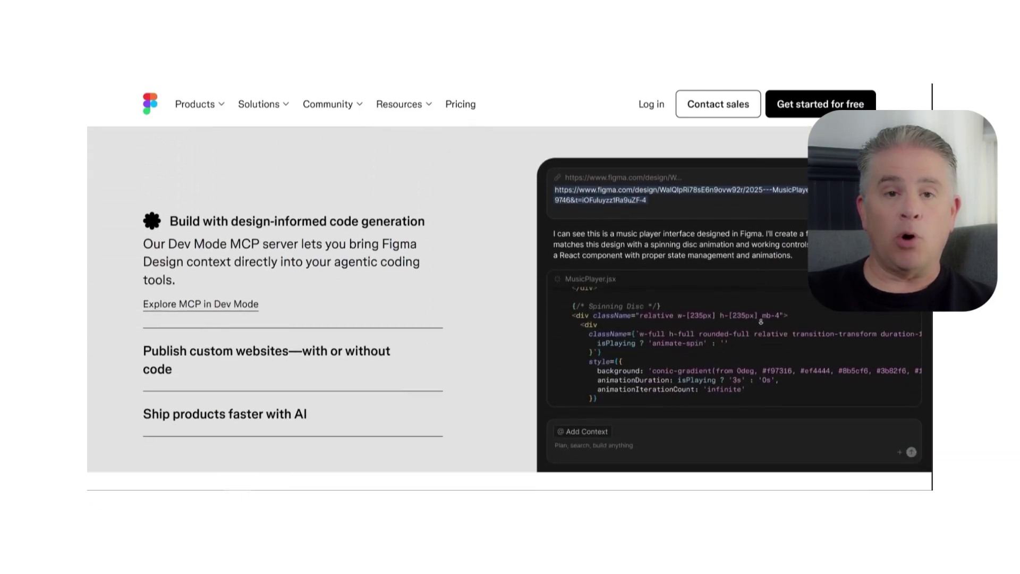
scroll(762, 321, "down", 3)
scroll(761, 321, "down", 3)
scroll(761, 322, "down", 3)
scroll(761, 322, "down", 2)
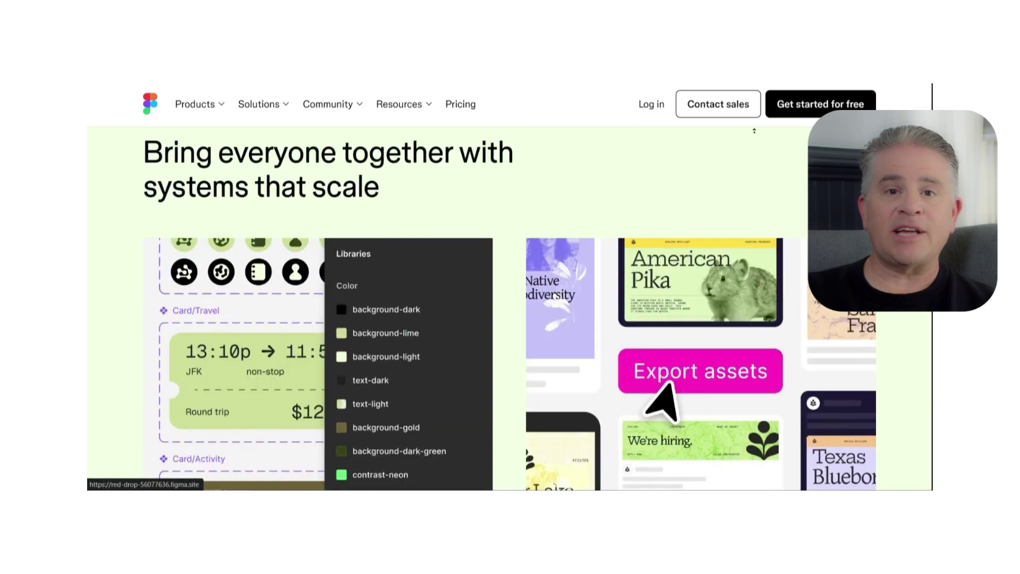
scroll(754, 130, "up", 10)
scroll(753, 130, "up", 5)
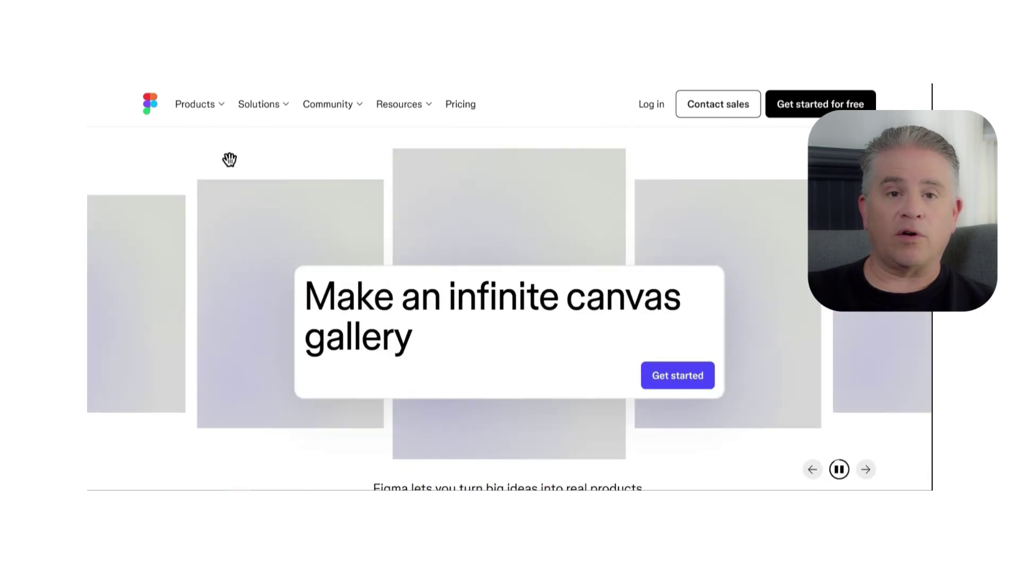
- Open Figma's Products menu, then the Solutions menu with use cases, roles and organizations
left_click(208, 109)
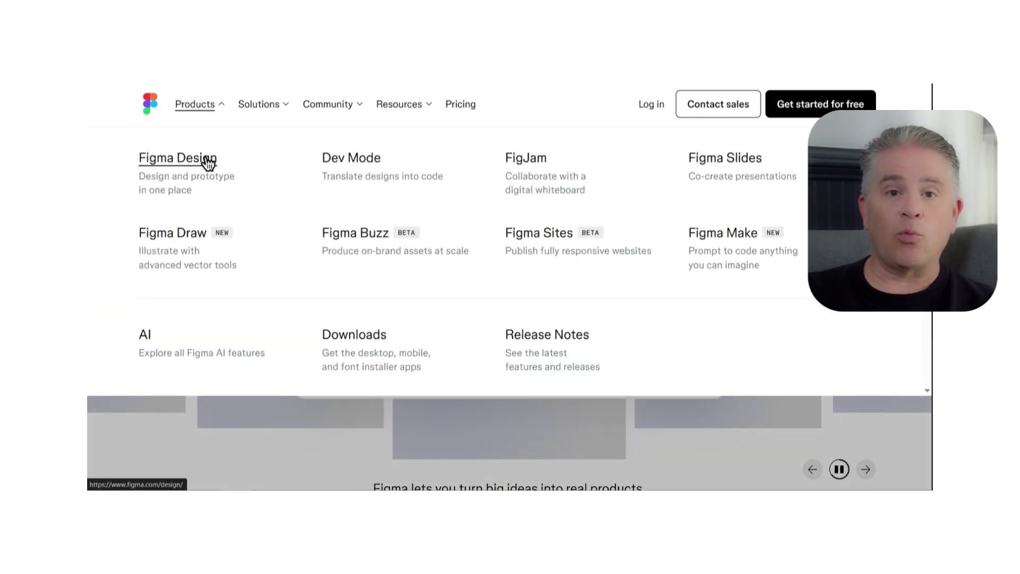
left_click(268, 114)
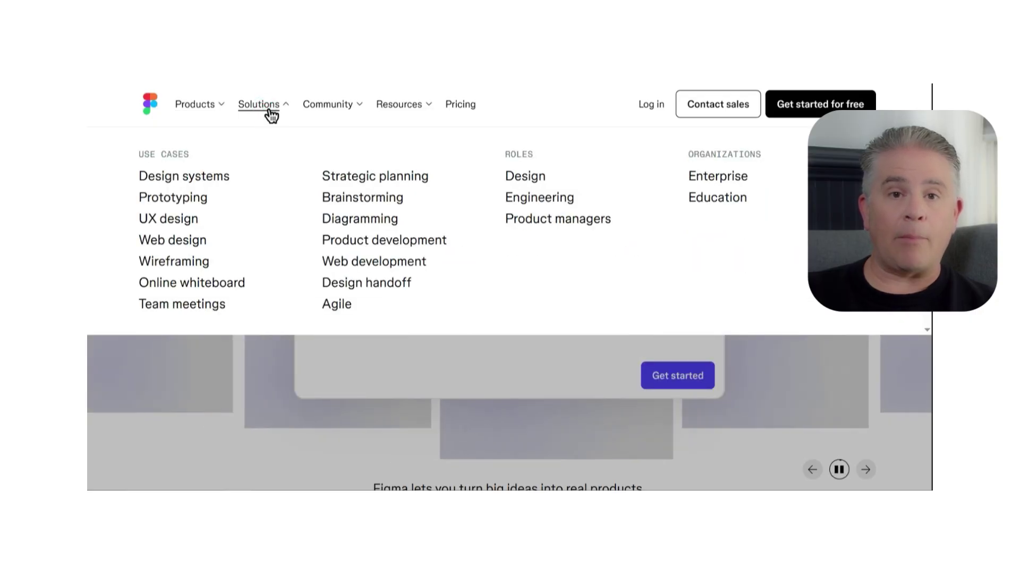